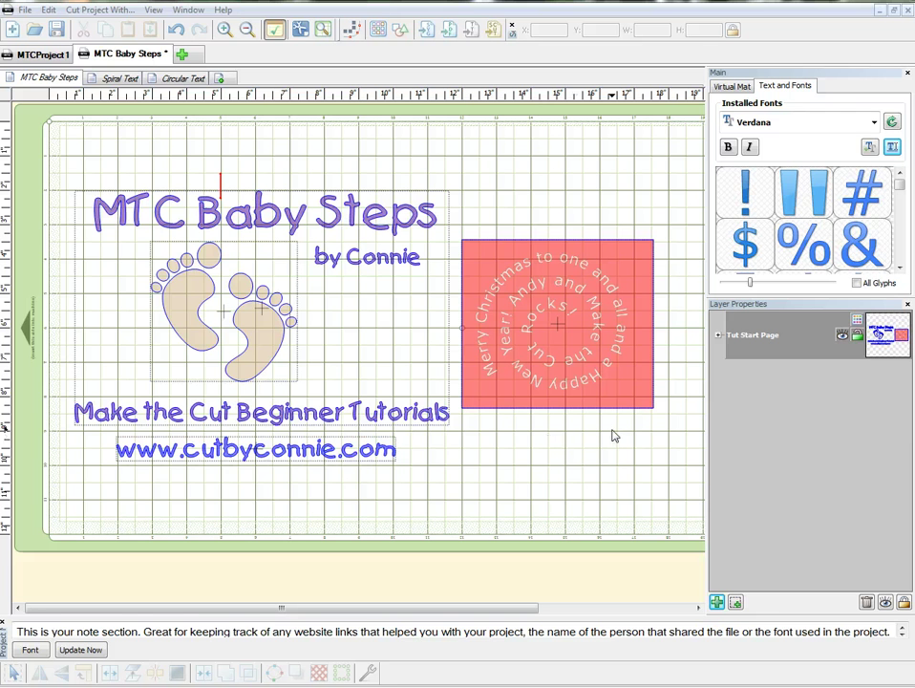
Switch to the Spiral Text page and pick a spot in the middle of the mat.
left_click(115, 78)
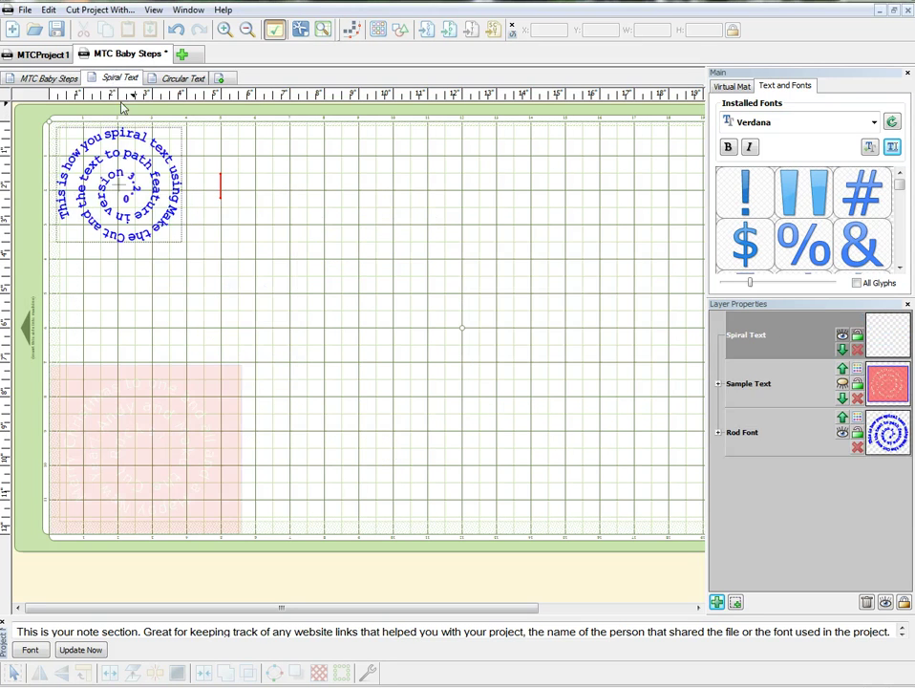
left_click(306, 244)
left_click(285, 260)
left_click(267, 264)
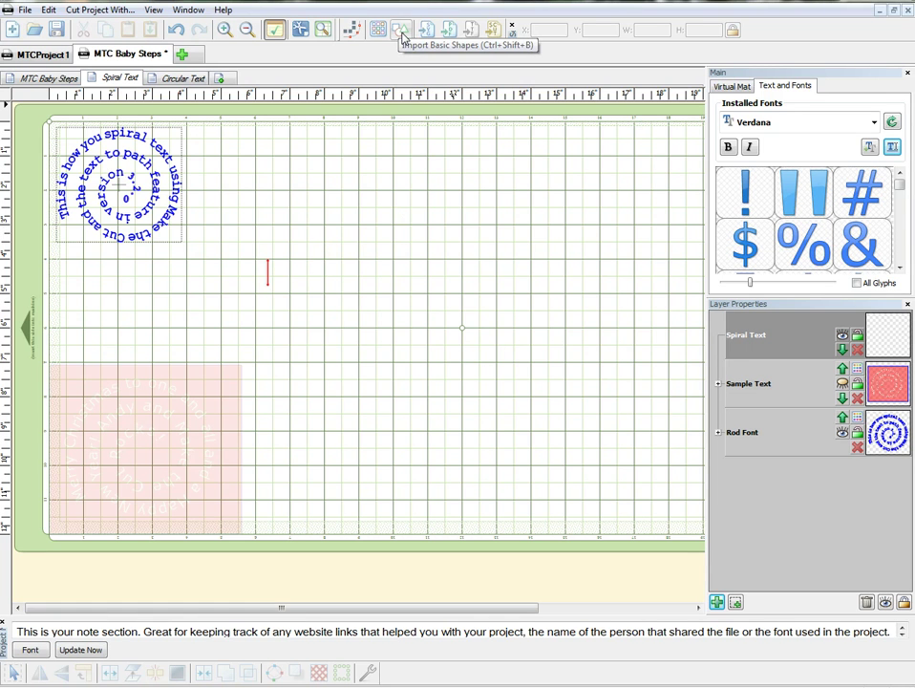
Add a Swirl from the basic shapes library and enlarge it into a large spiral.
left_click(401, 35)
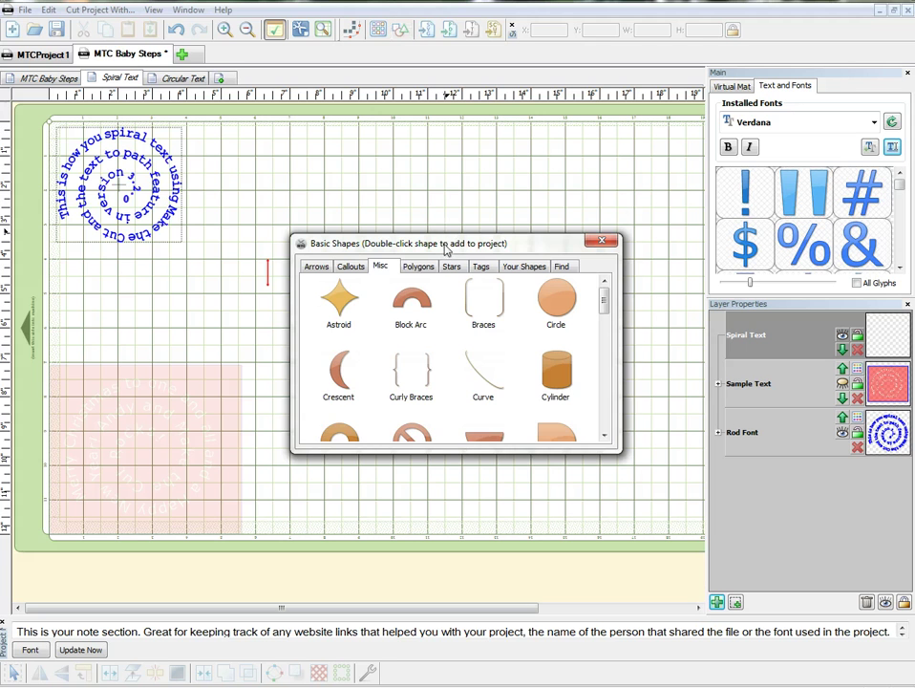
left_click_drag(445, 250, 429, 172)
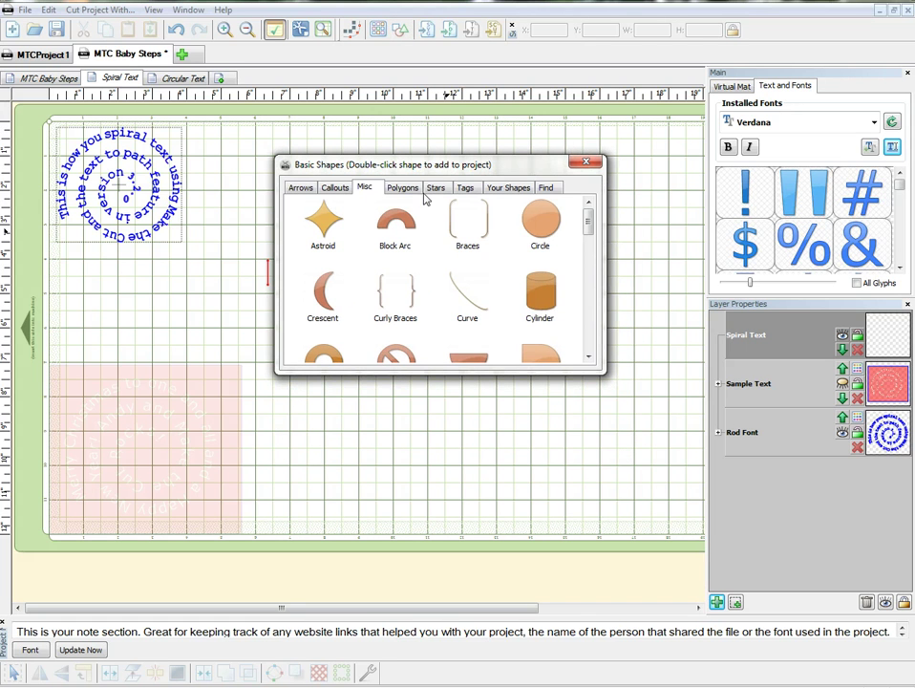
left_click_drag(591, 225, 592, 353)
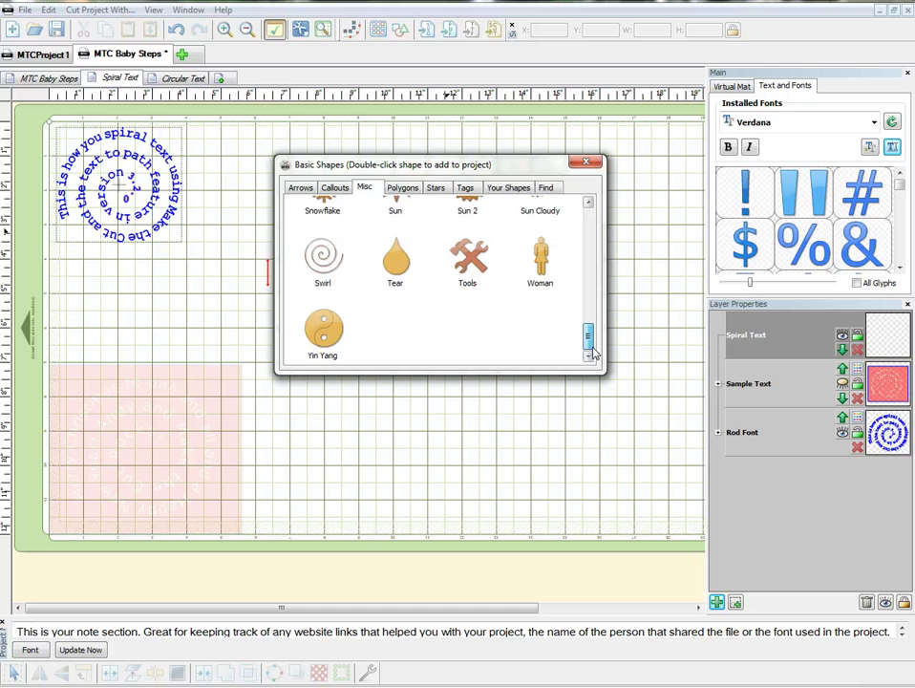
double_click(320, 260)
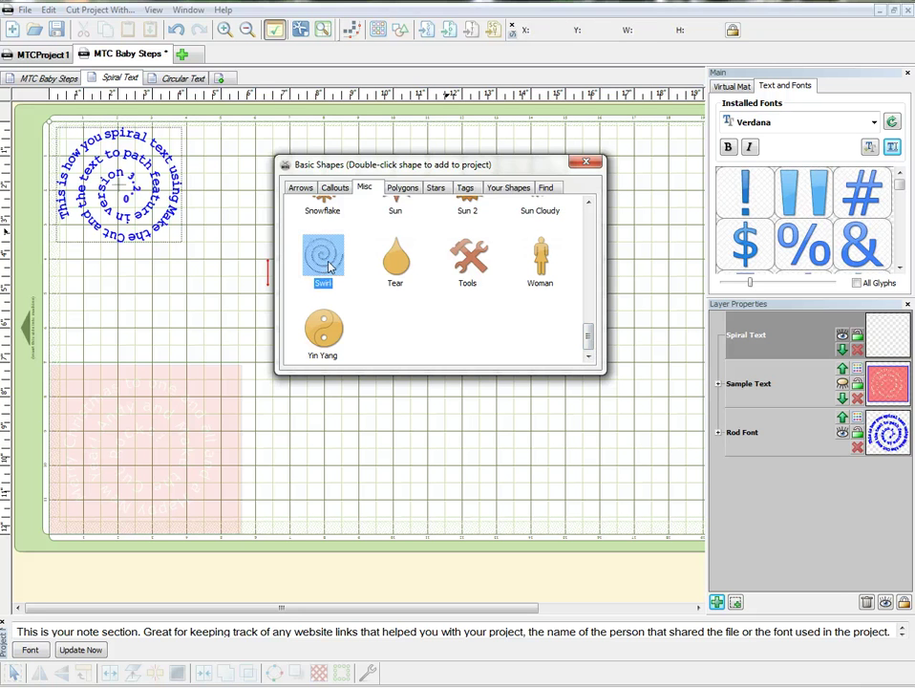
left_click(586, 162)
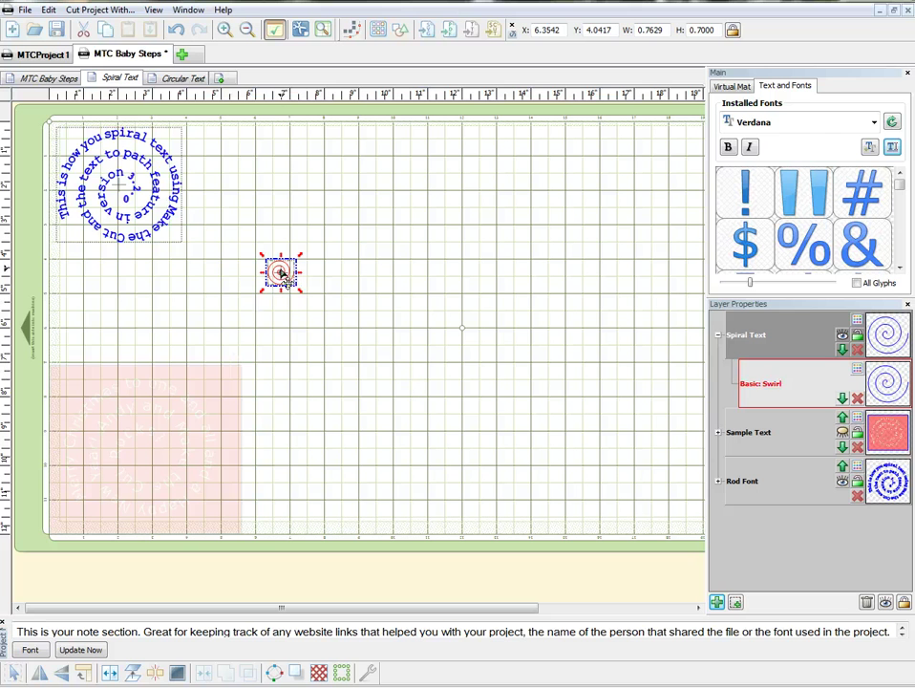
left_click_drag(279, 272, 525, 454)
left_click_drag(362, 260, 338, 318)
left_click(241, 181)
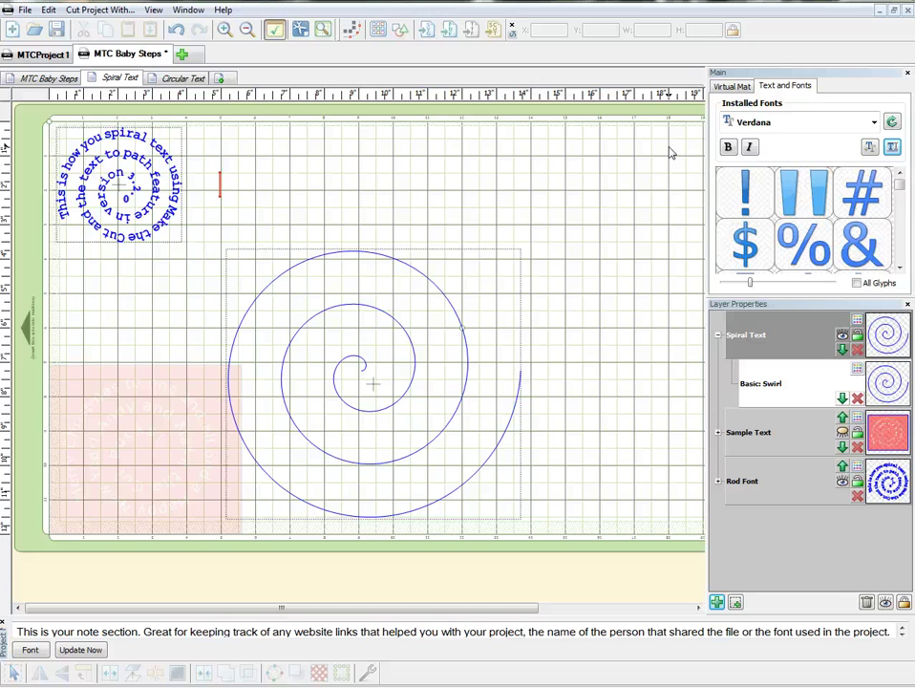
Add the sample sentence as a straight line of auto-split Verdana letters.
left_click(737, 92)
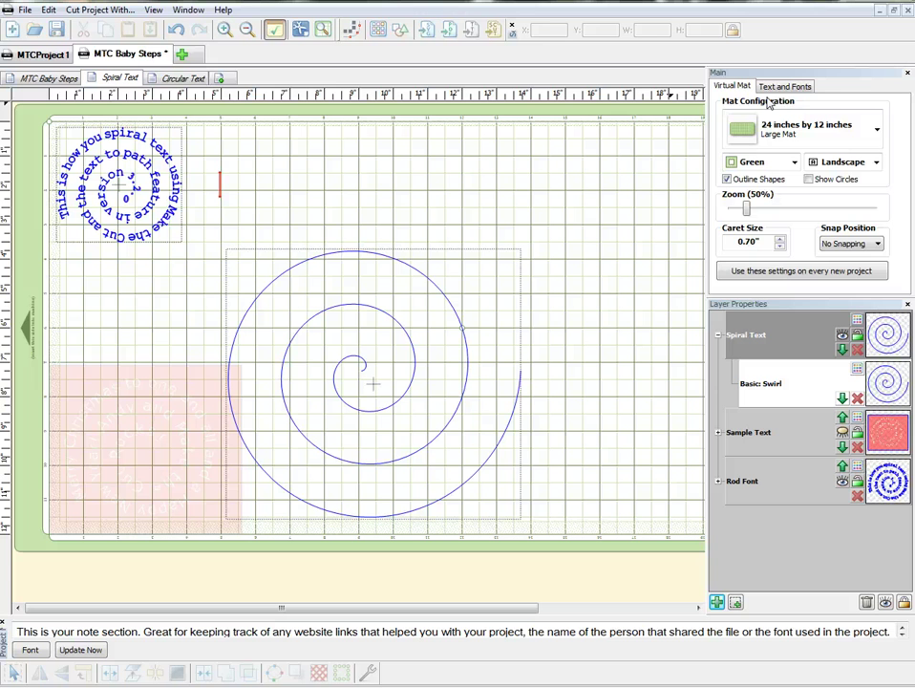
left_click(785, 86)
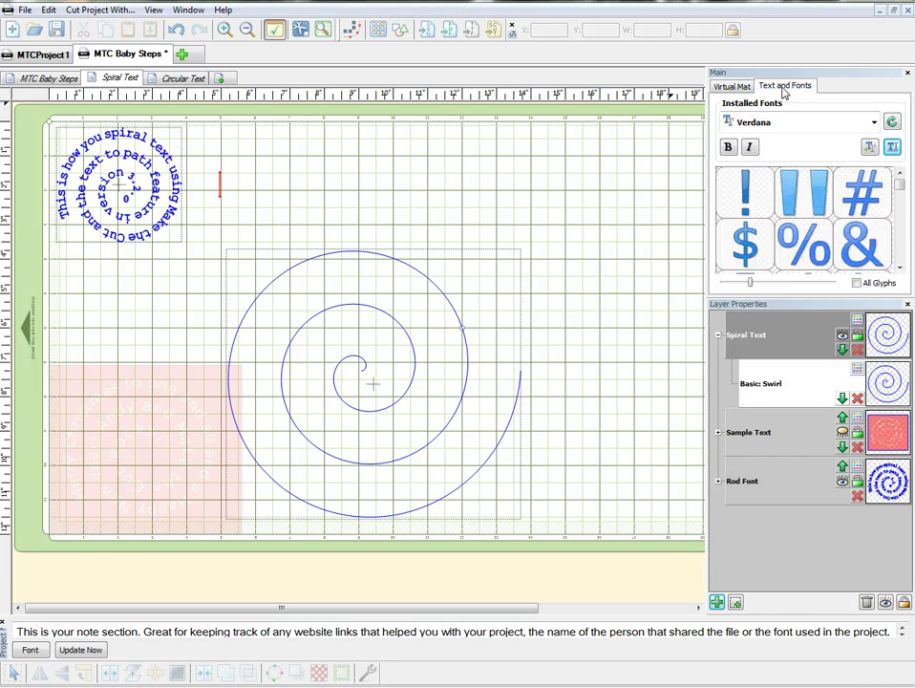
left_click(893, 149)
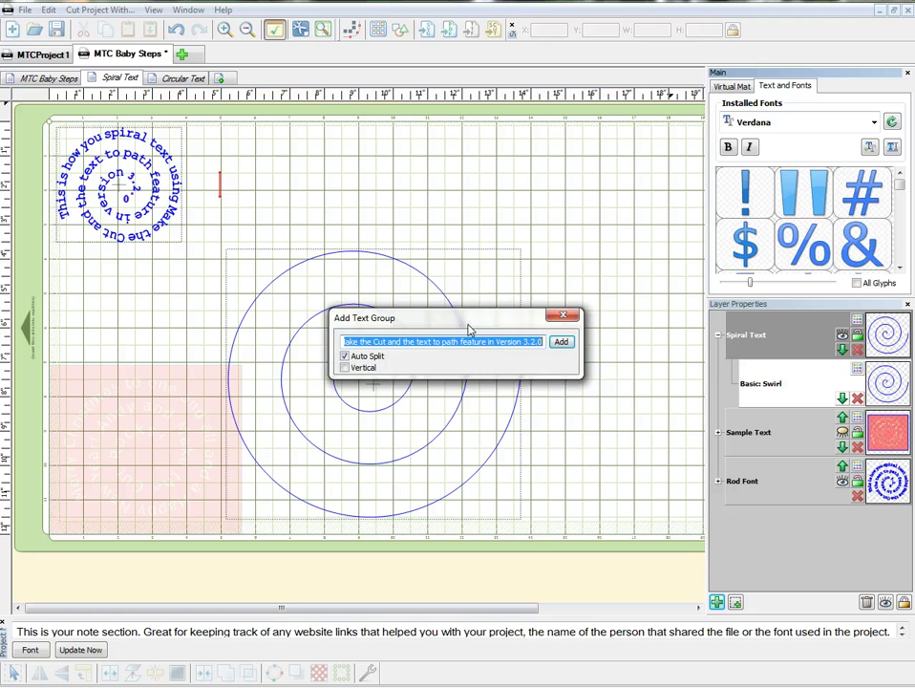
left_click_drag(468, 330, 430, 269)
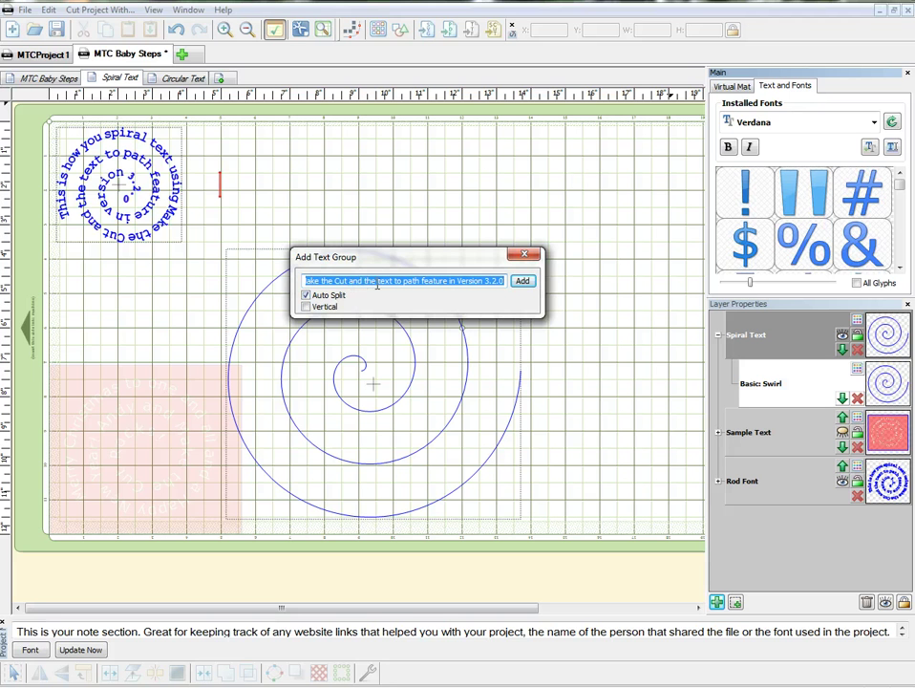
left_click(523, 281)
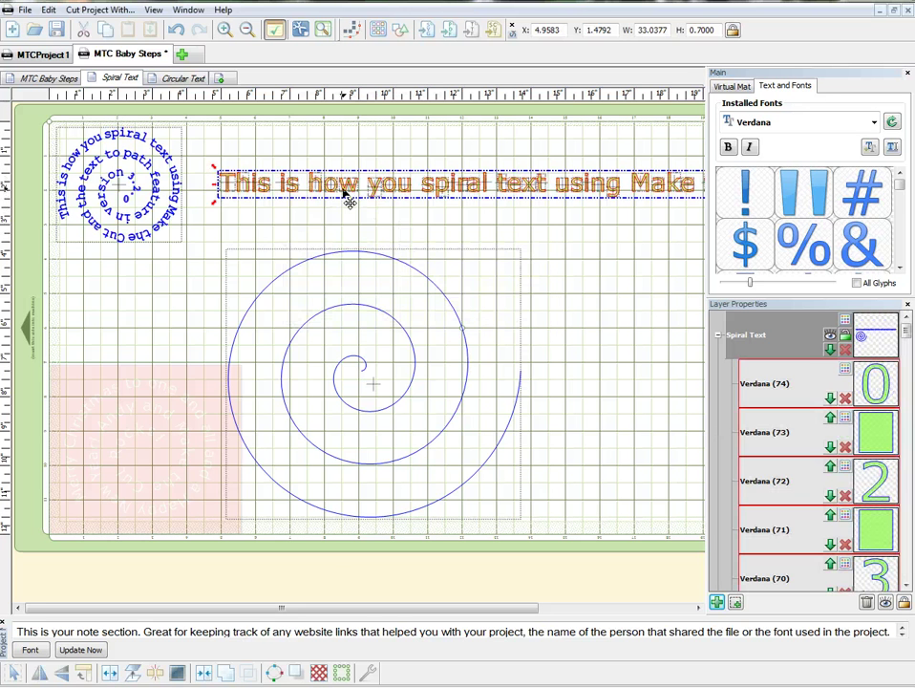
Position the sentence over the Basic: Swirl path and wrap the text onto the spiral.
left_click_drag(342, 191, 309, 203)
left_click(313, 210)
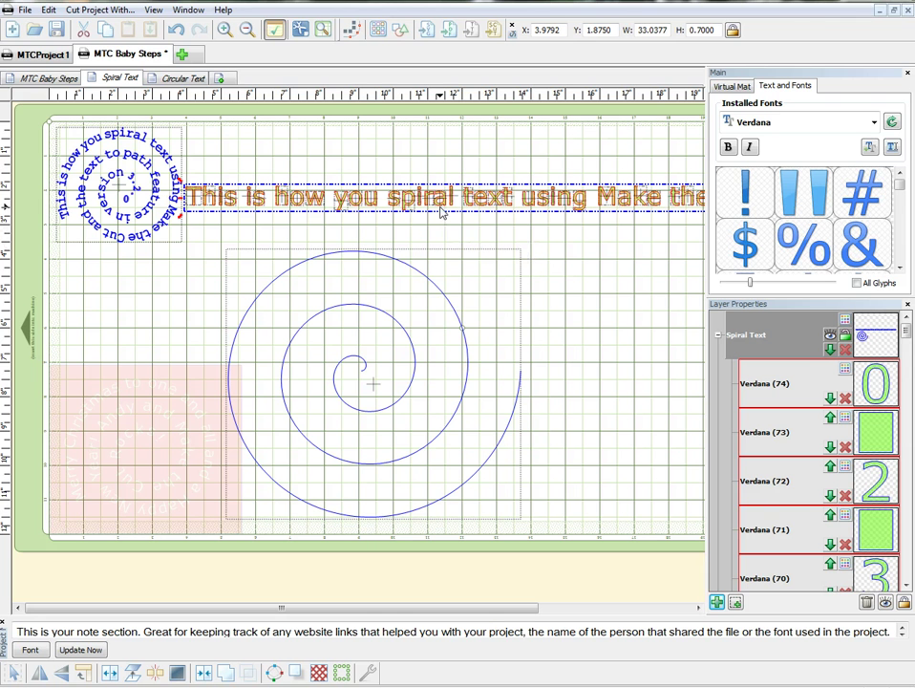
mouse_move(442, 211)
left_mouse_down()
mouse_move(401, 289)
mouse_move(412, 232)
mouse_move(399, 272)
left_mouse_up()
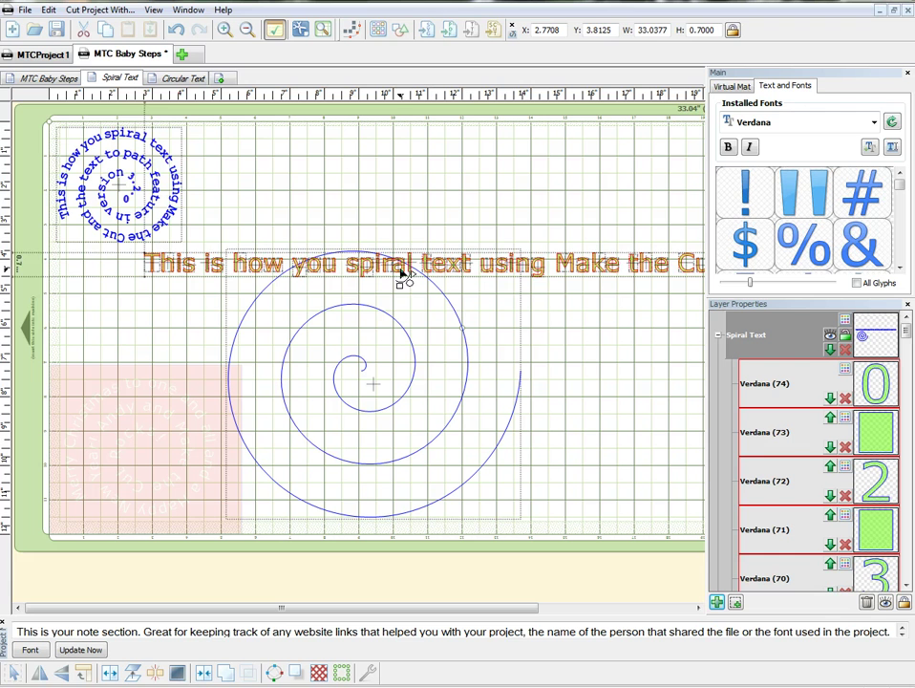
mouse_move(402, 274)
left_mouse_down()
mouse_move(415, 242)
mouse_move(407, 282)
left_mouse_up()
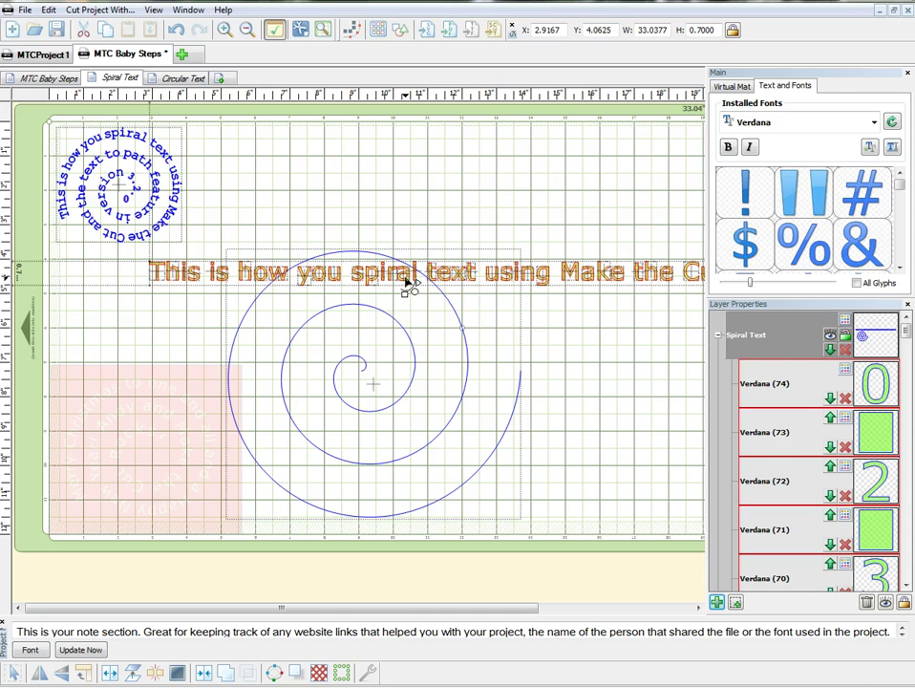
left_click_drag(407, 283, 537, 150)
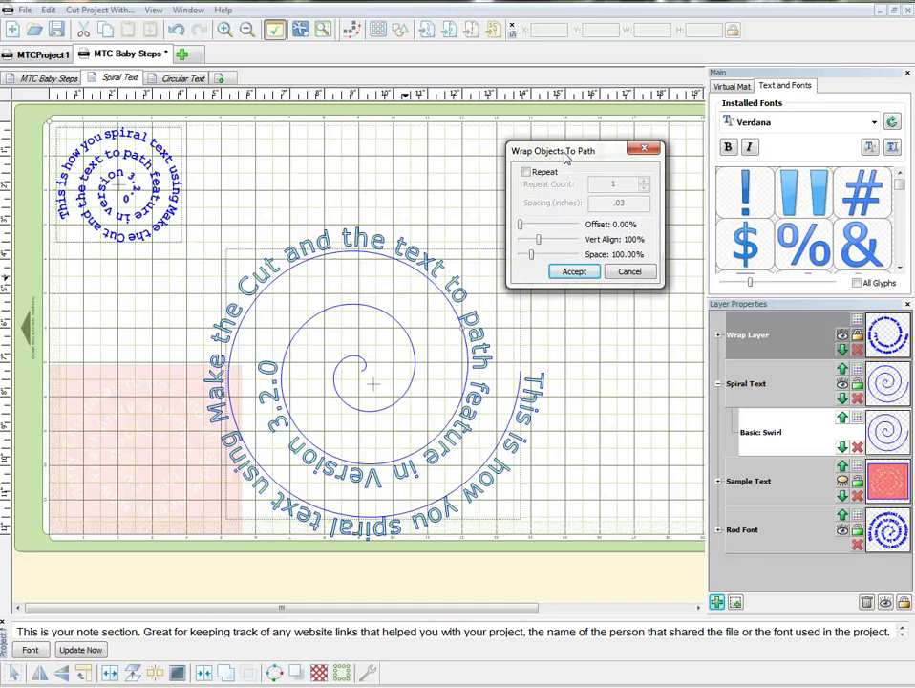
Set the wrap's Vert Align to 106% and Offset to 22.80%.
left_click_drag(565, 158, 562, 166)
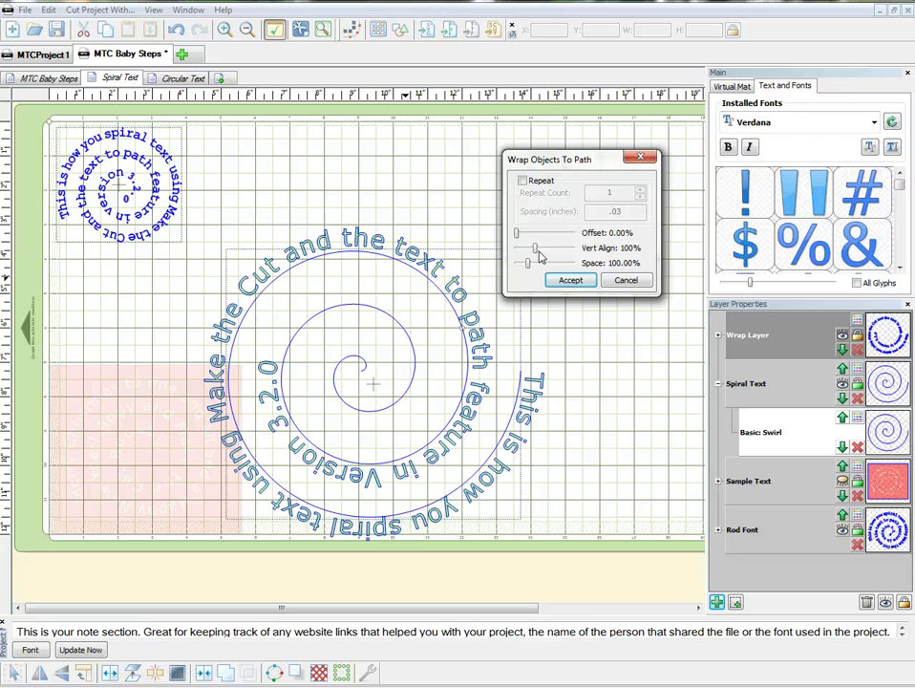
left_click_drag(536, 252, 538, 256)
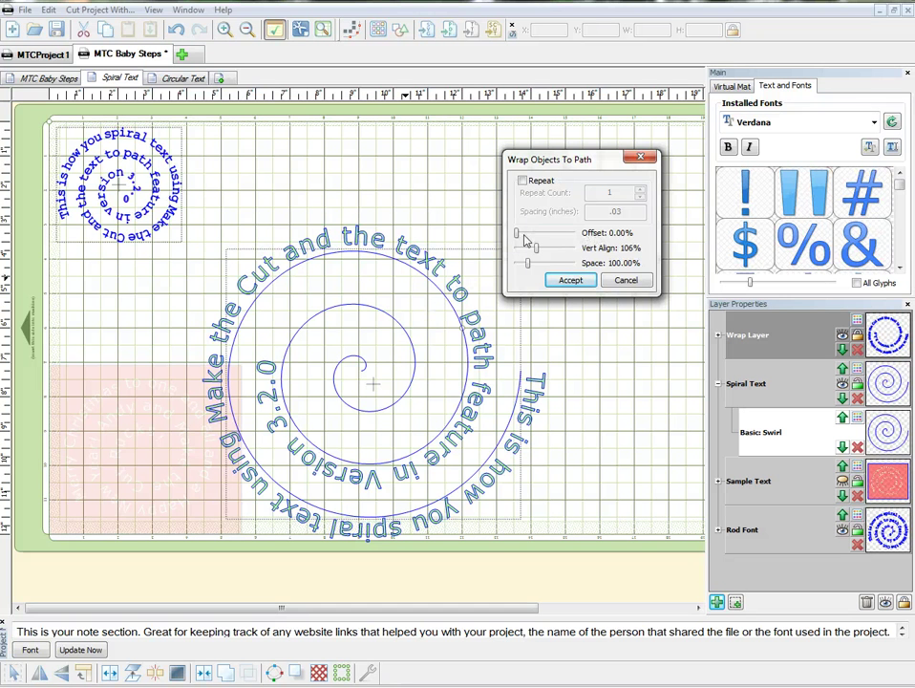
left_click_drag(515, 239, 529, 240)
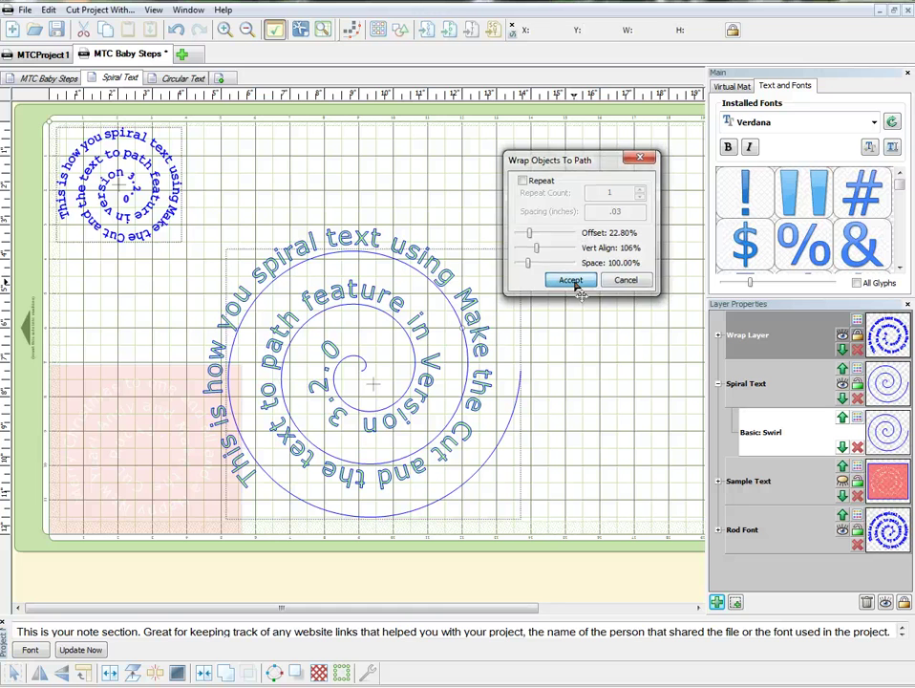
Accept the wrap, join the wrapped letters into one shape, and select the spiral text block.
left_click(570, 281)
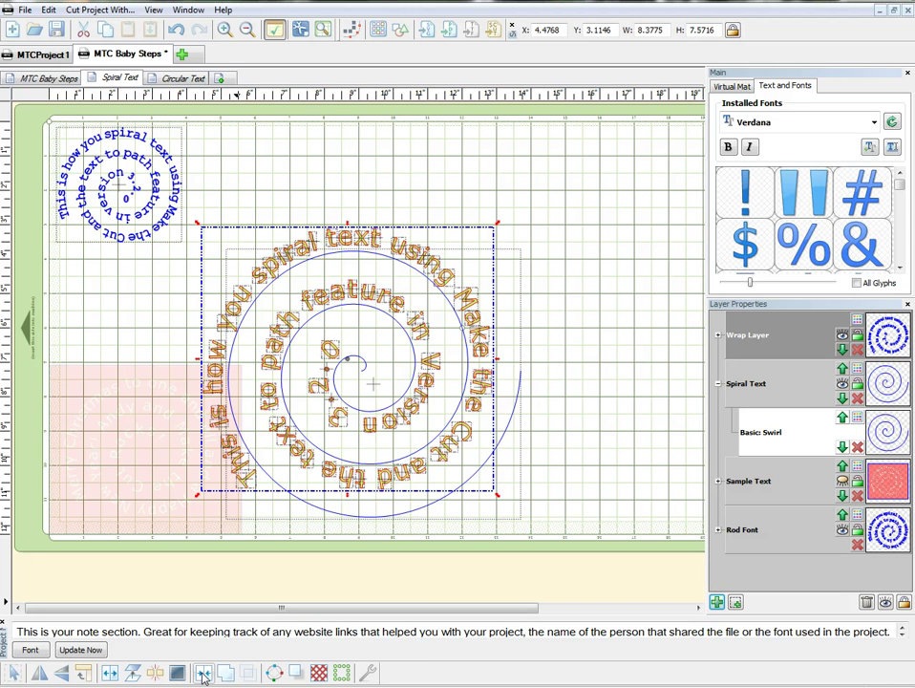
left_click(202, 674)
left_click(378, 306)
right_click(373, 302)
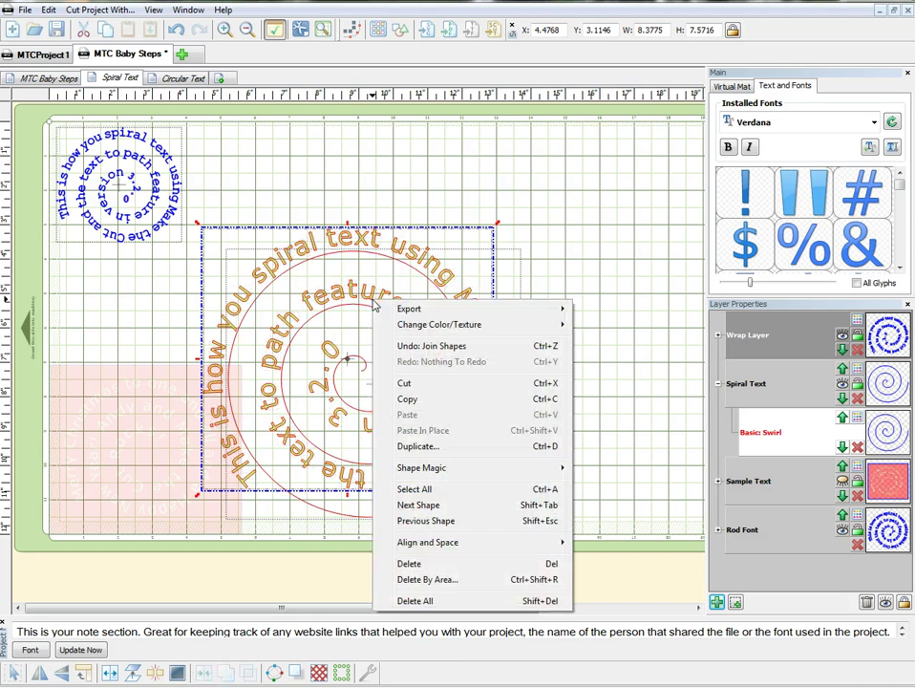
mouse_move(524, 471)
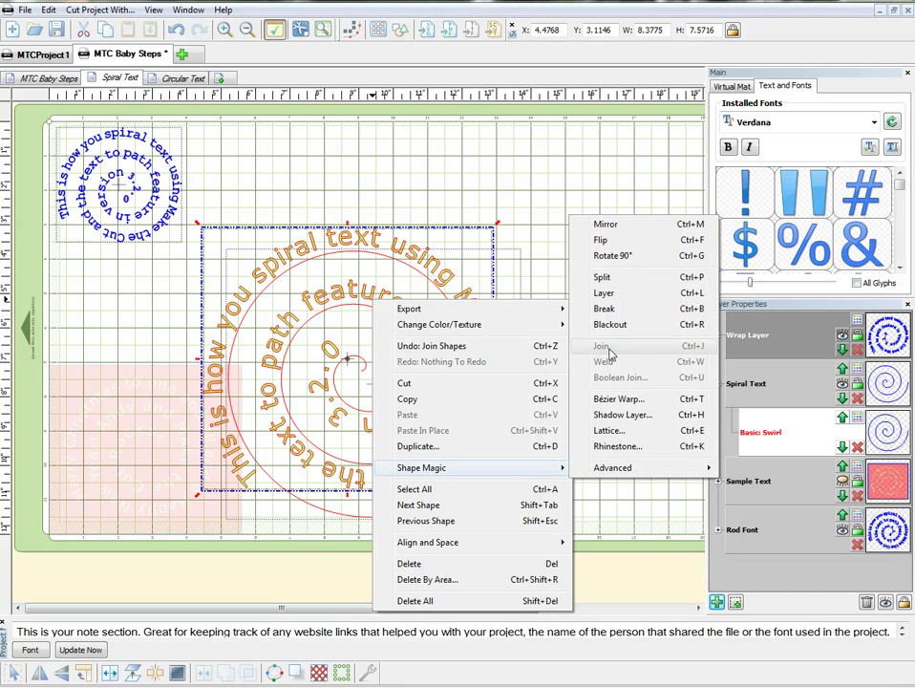
left_click(545, 200)
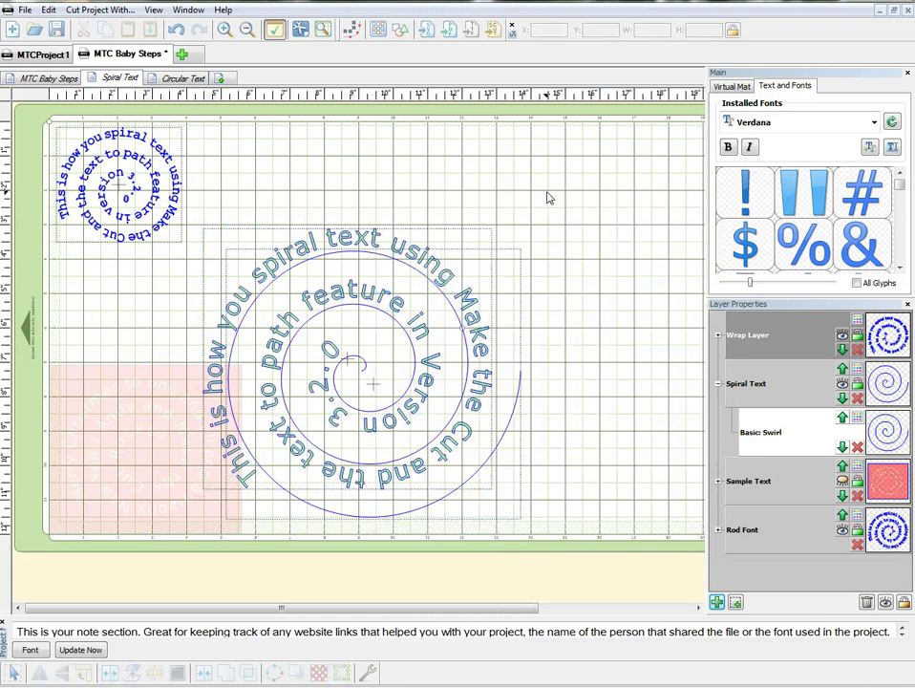
left_click(460, 286)
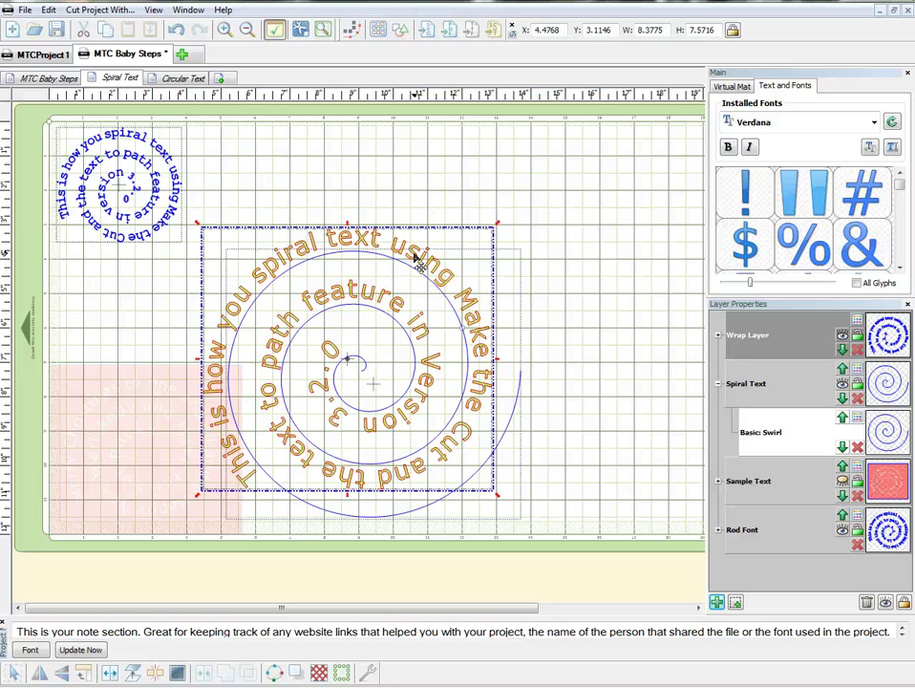
Move the text block up off the spiral and delete the swirl path.
left_click_drag(416, 258, 421, 157)
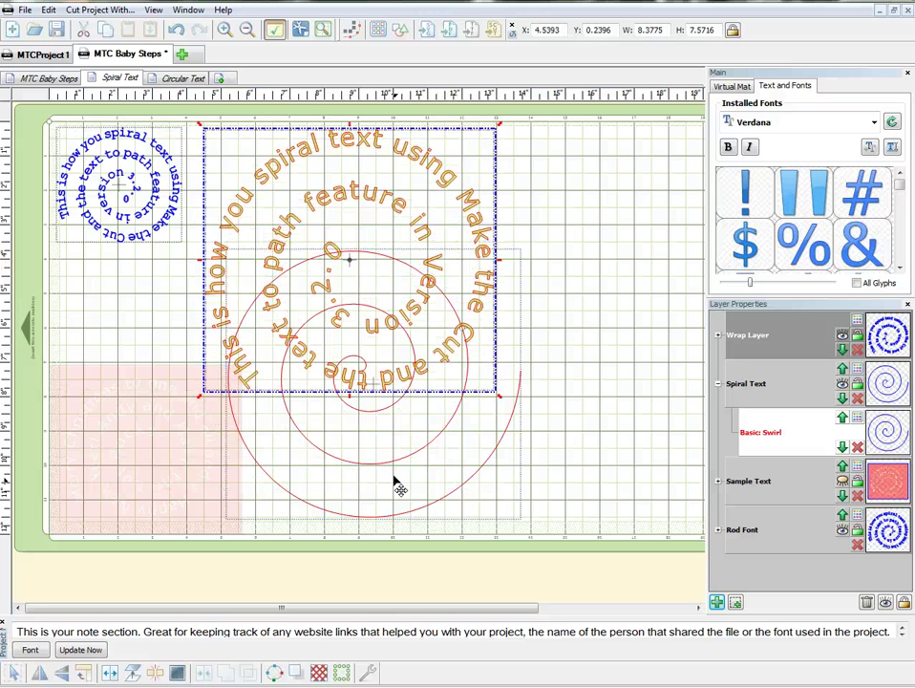
left_click(396, 483)
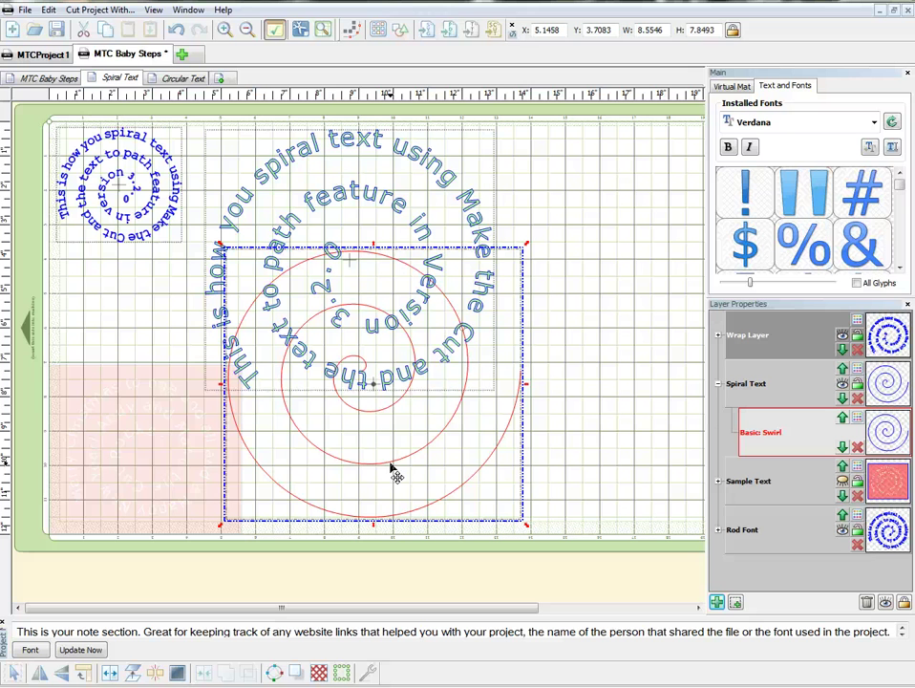
key("Delete")
Rotate and resize the joined spiral text to about 8.30 × 7.44 inches.
left_click(391, 375)
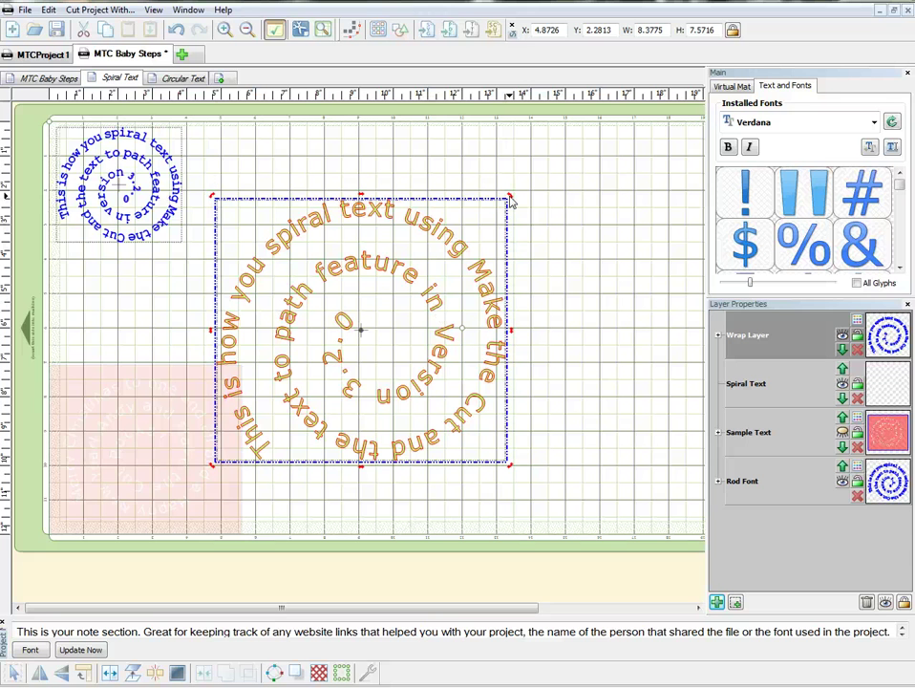
left_click_drag(511, 201, 538, 316)
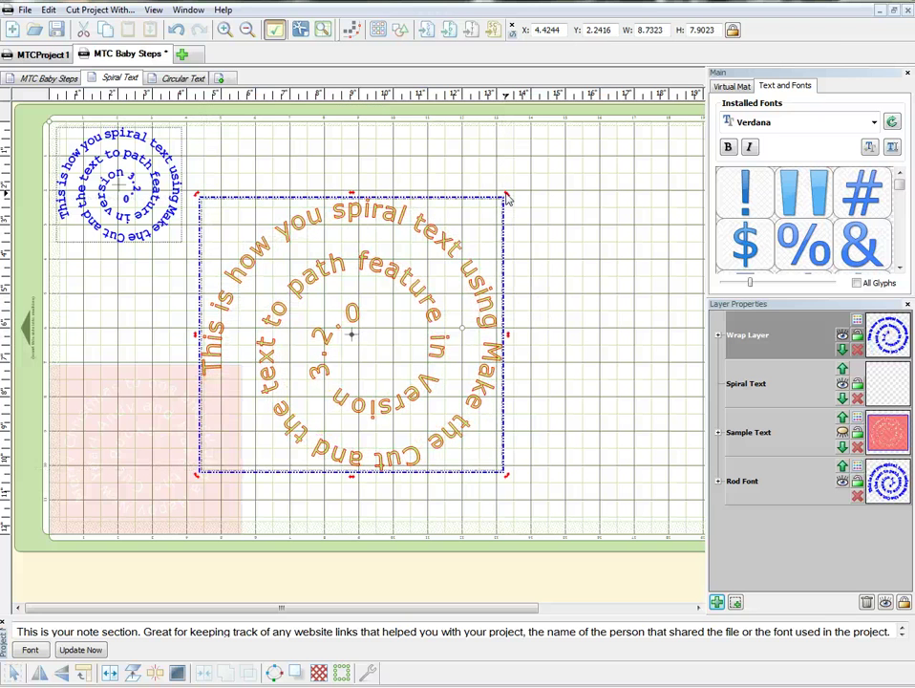
left_click_drag(379, 150, 473, 165)
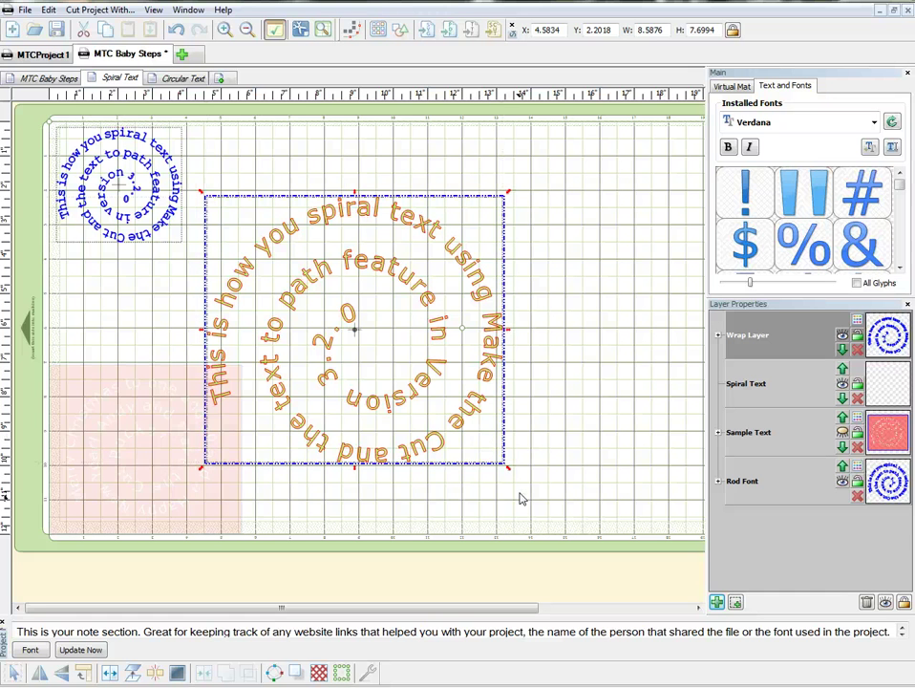
left_click_drag(511, 473, 494, 457)
left_click_drag(449, 415, 466, 414)
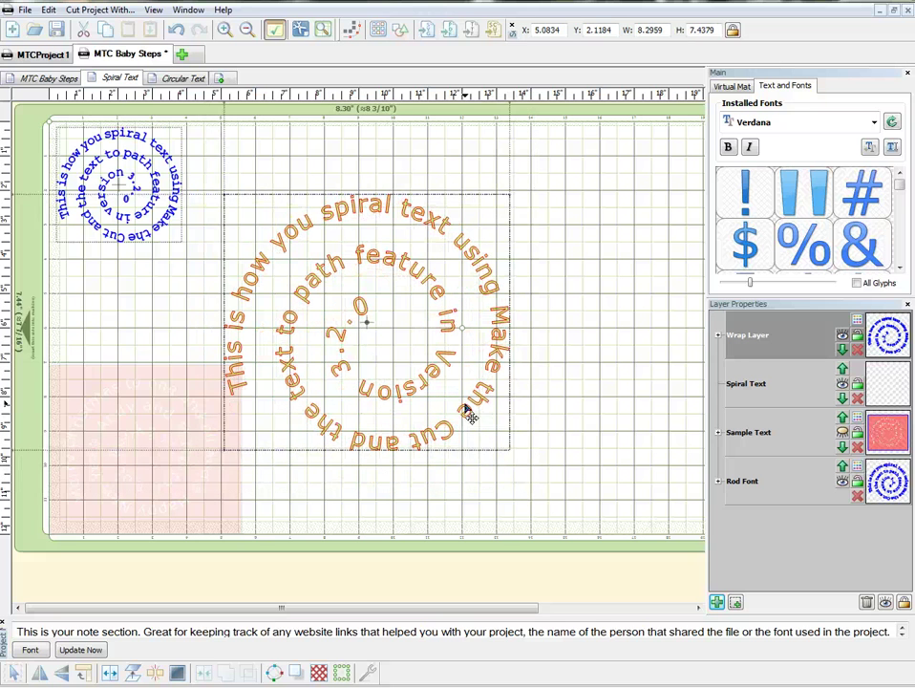
left_click(560, 390)
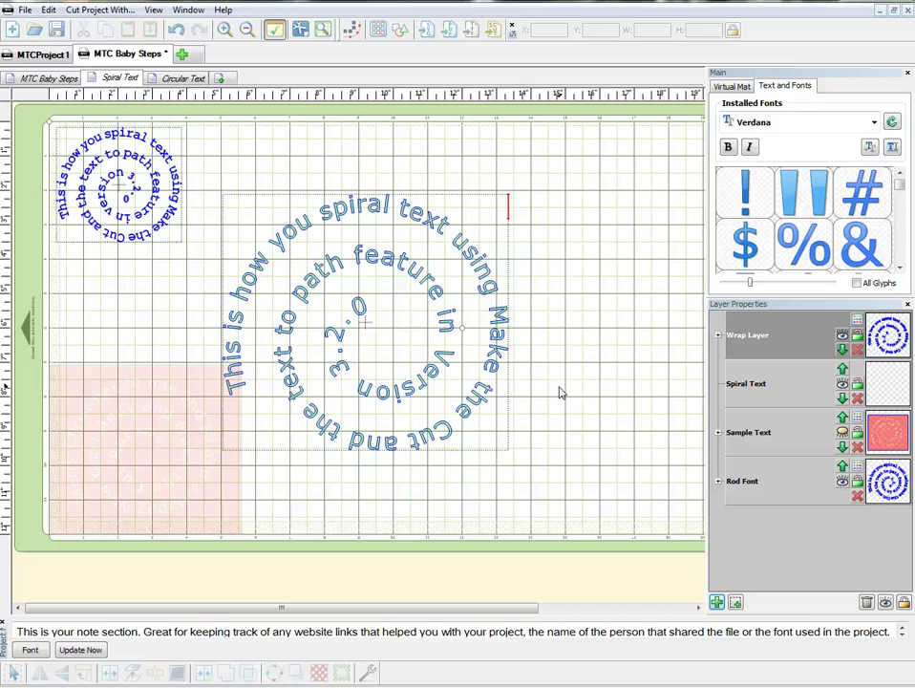